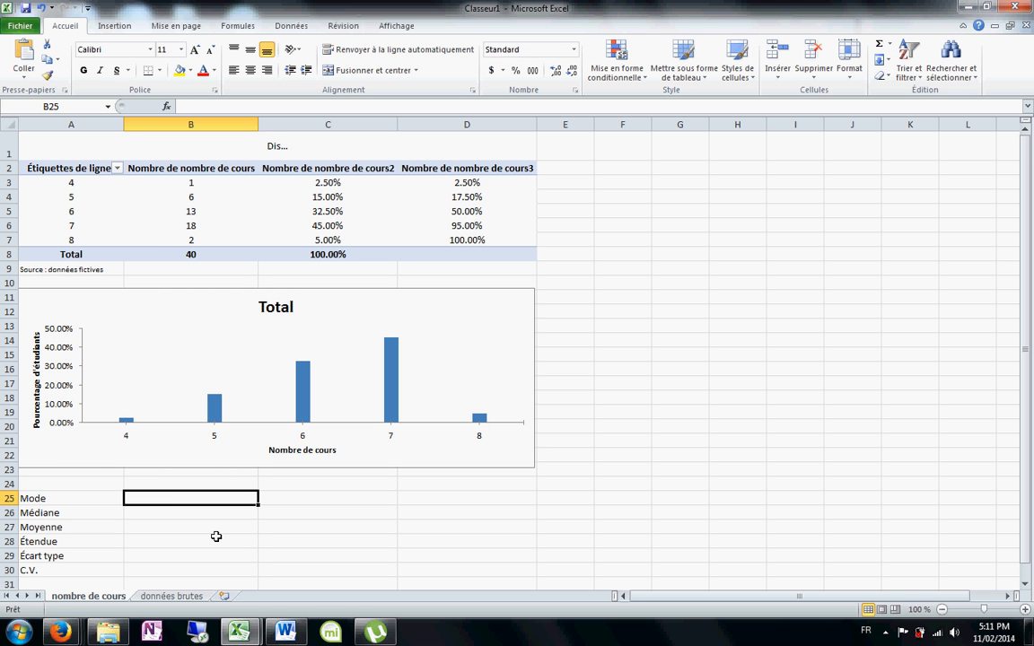
Calculate the mode in B25 with MODE.SIMPLE over cells A2:A41 of the données brutes sheet
type("=")
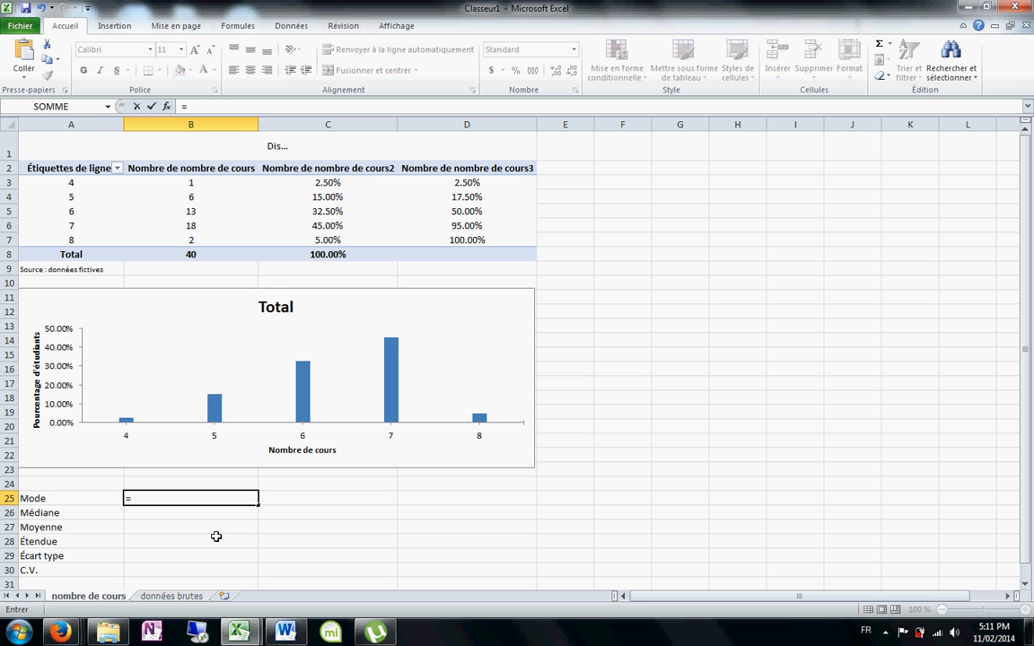
type("mod")
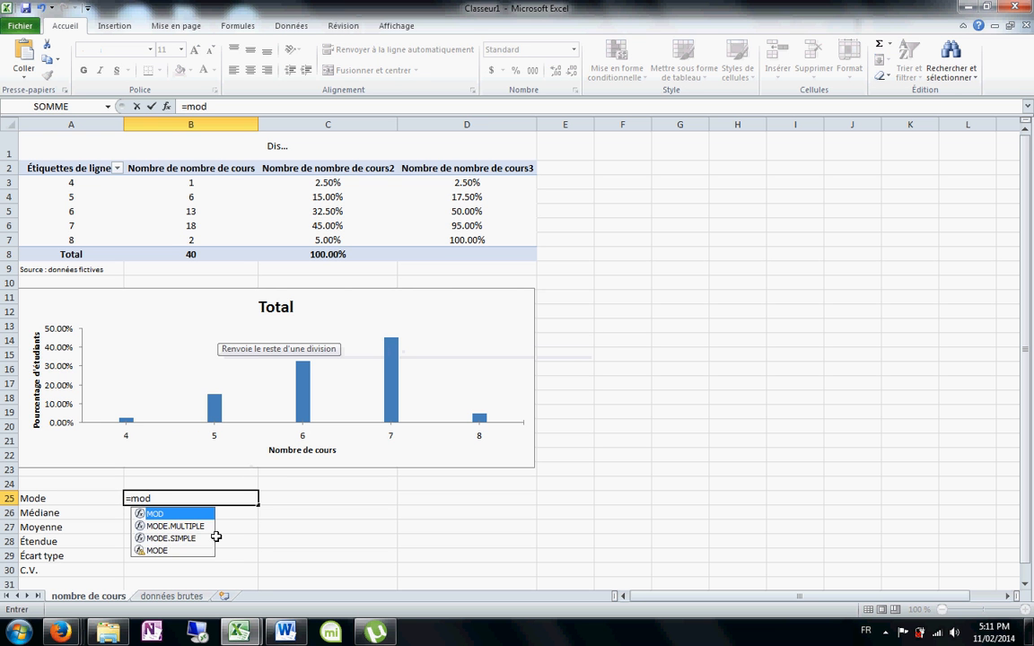
type("e")
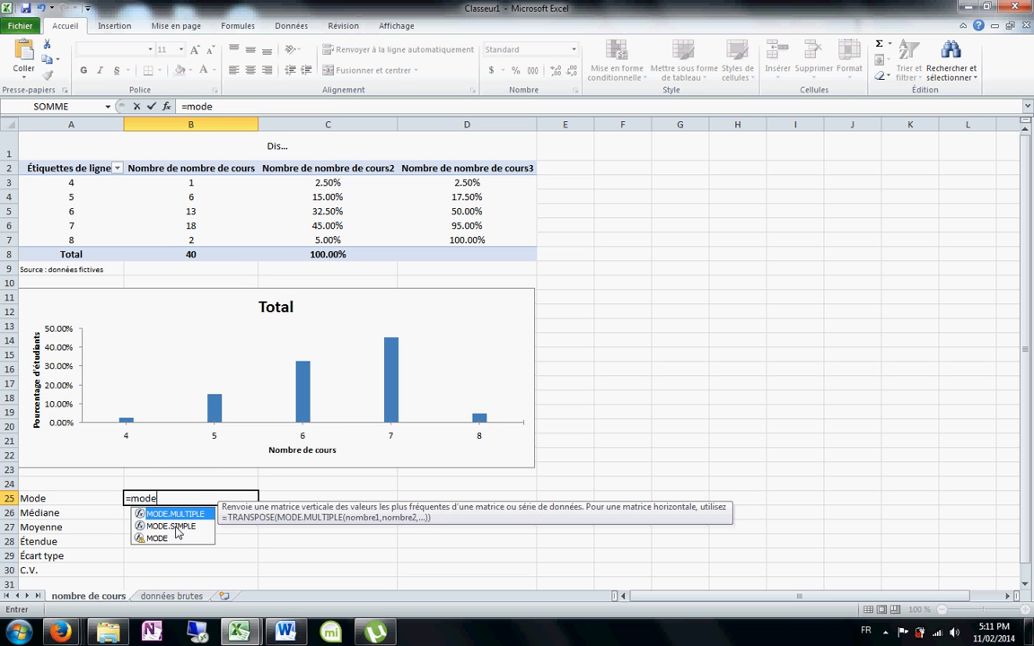
left_click(176, 531)
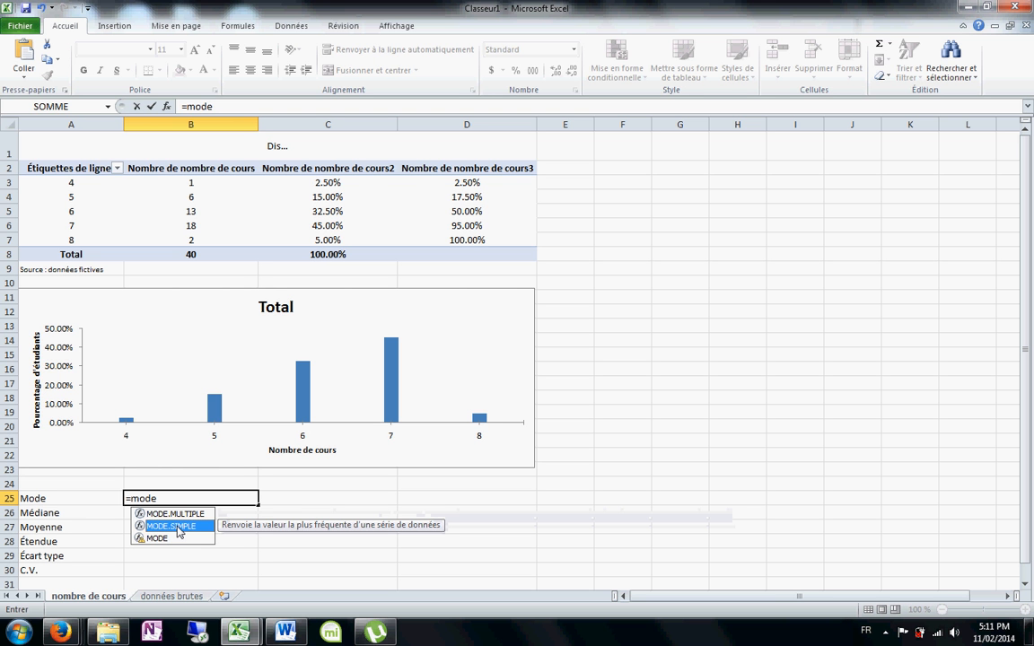
double_click(177, 526)
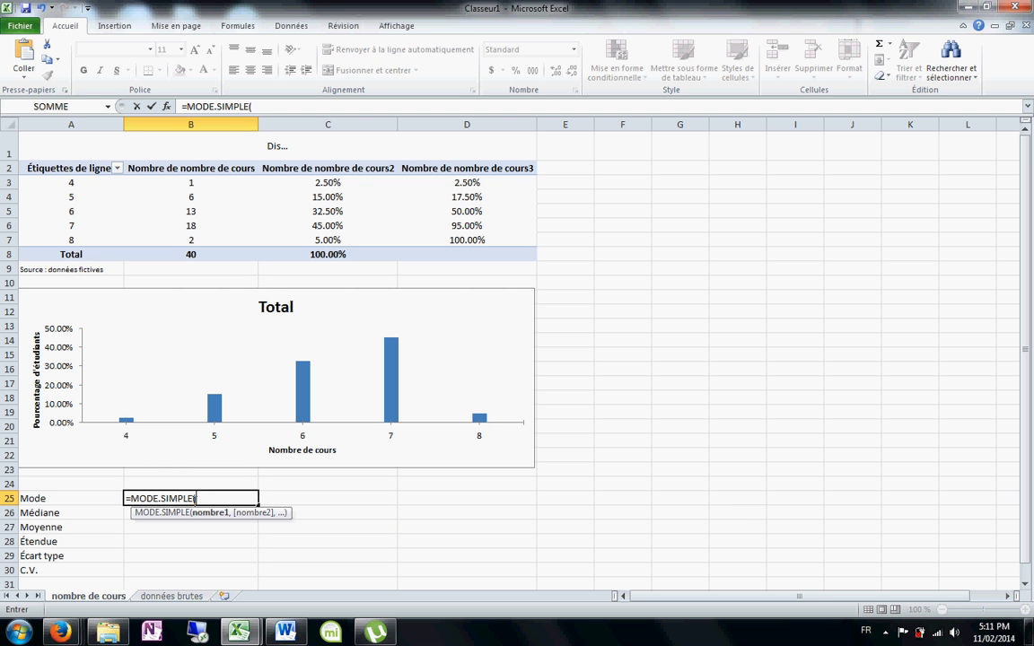
left_click(172, 596)
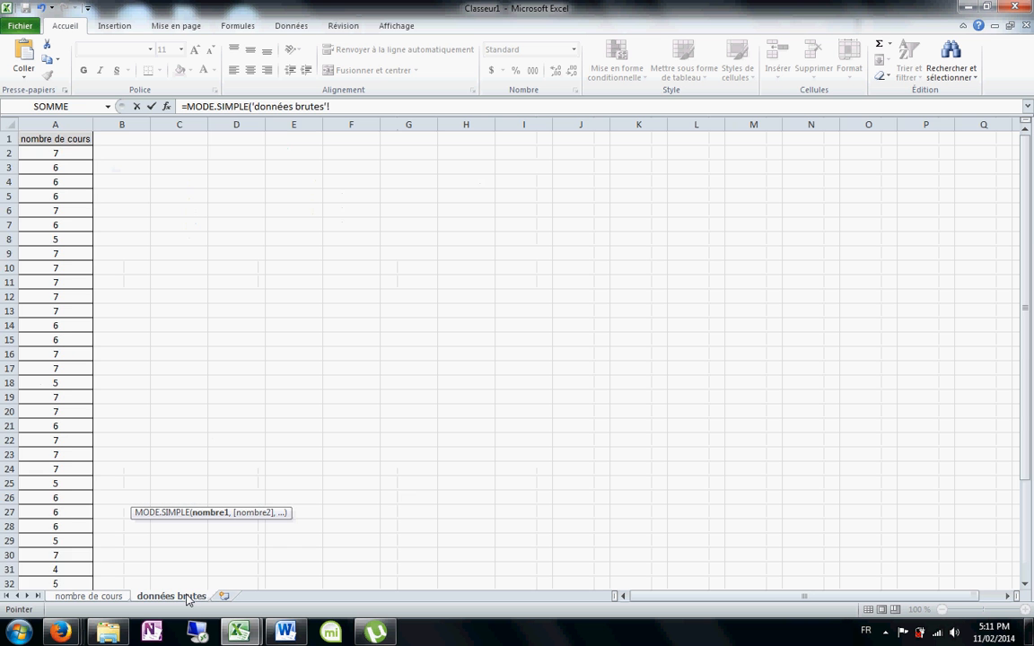
scroll(100, 550, "down", 5)
left_click_drag(85, 495, 55, 147)
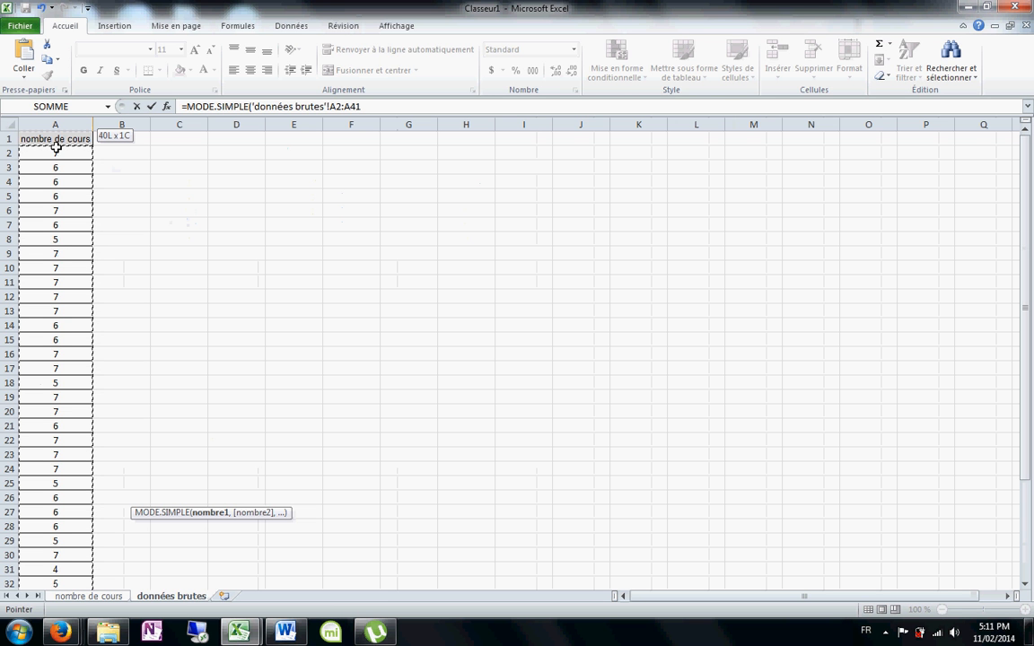
left_click_drag(56, 147, 55, 148)
key("Return")
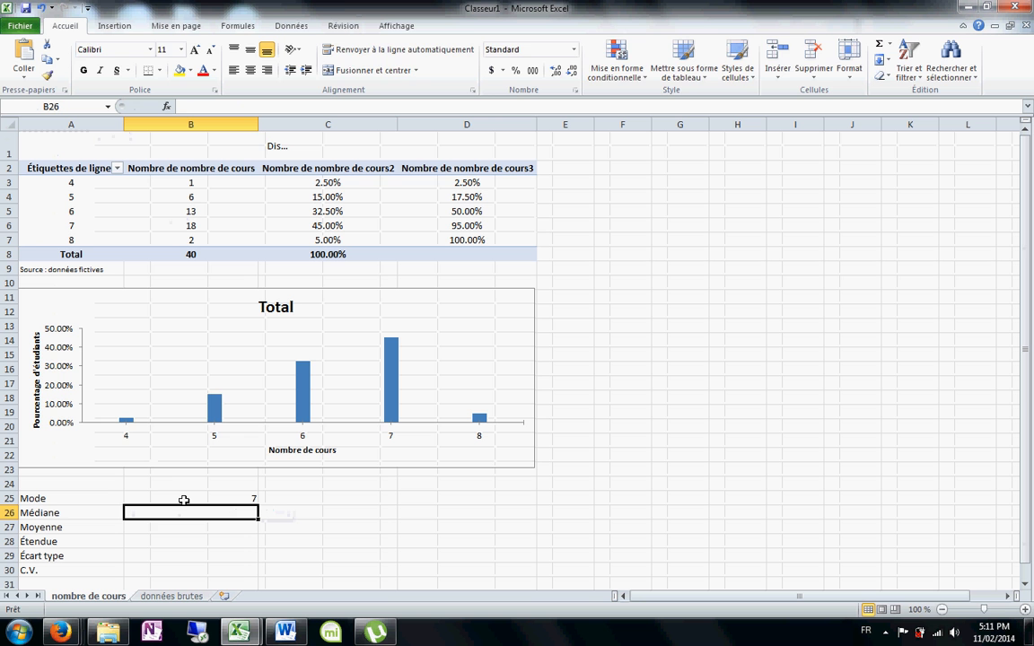
Calculate the median in B26 with MEDIANE over cells A2:A41 of the données brutes sheet
type("=")
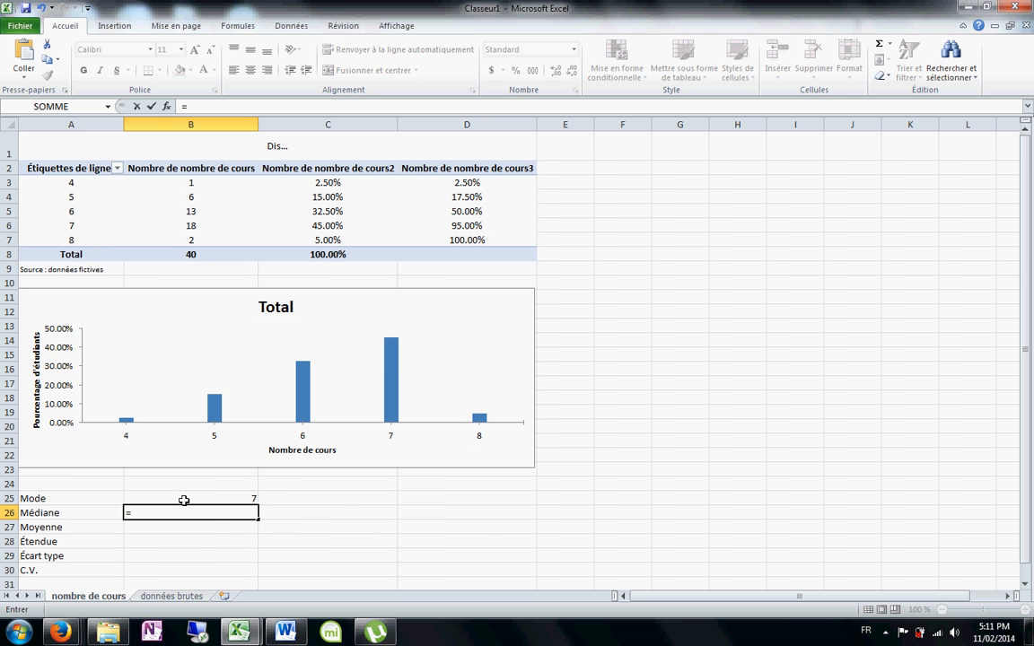
type("me")
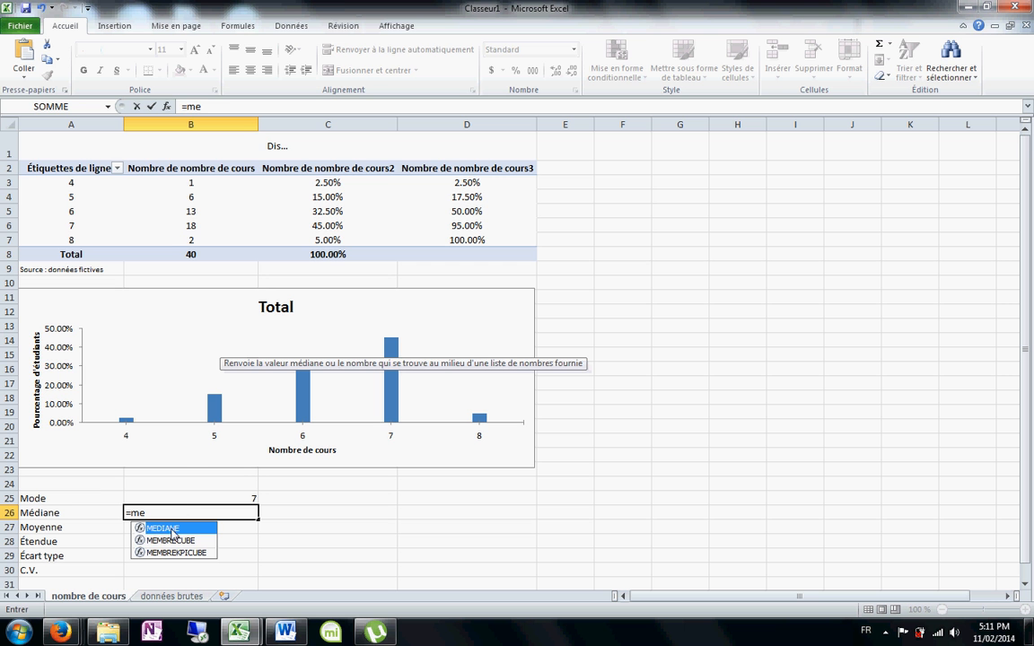
double_click(163, 529)
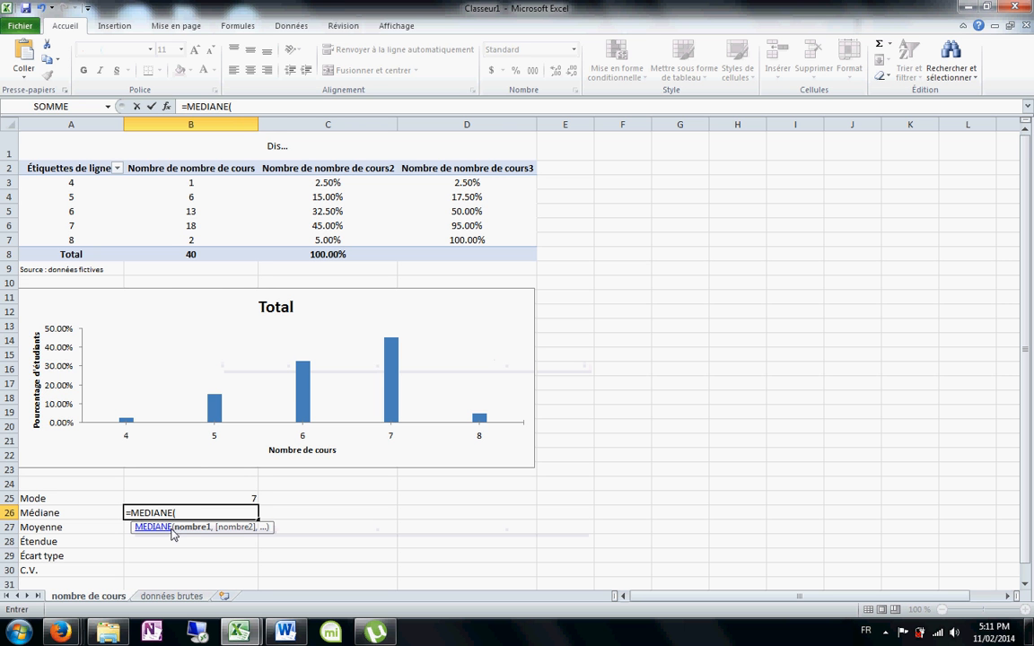
left_click(172, 596)
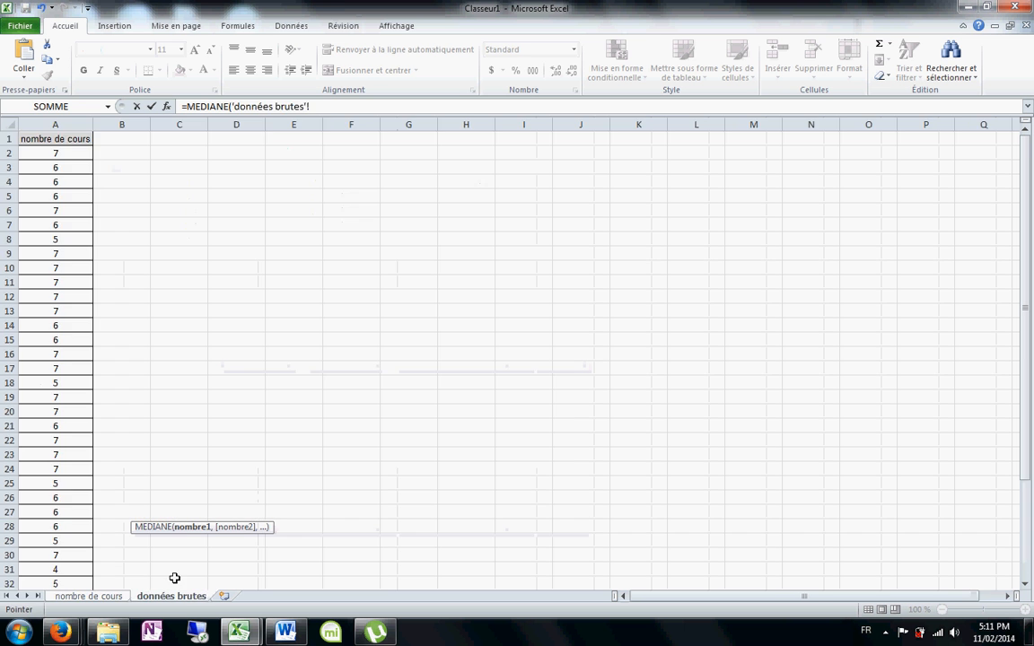
scroll(171, 573, "down", 5)
left_click_drag(76, 494, 65, 156)
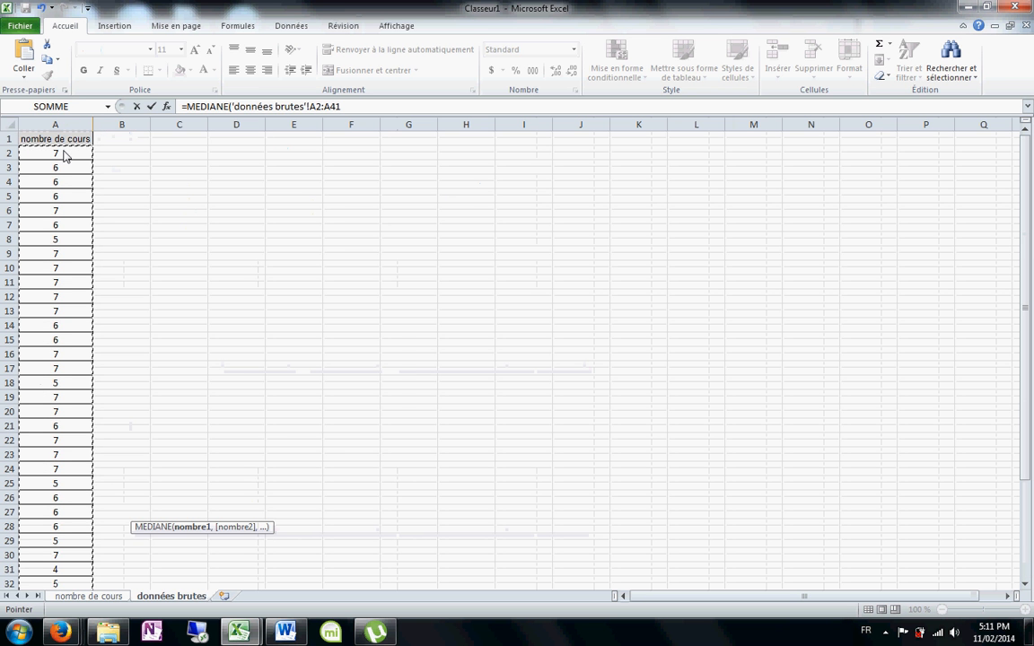
key("Return")
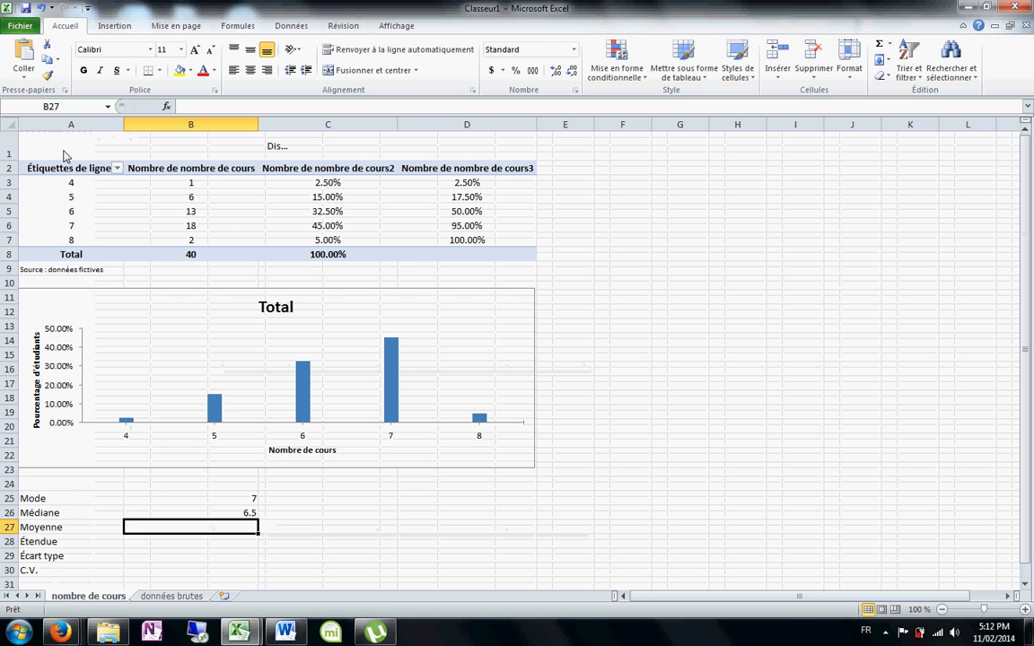
Calculate the mean in B27 with MOYENNE over the course-count data on the données brutes sheet
type("=mo")
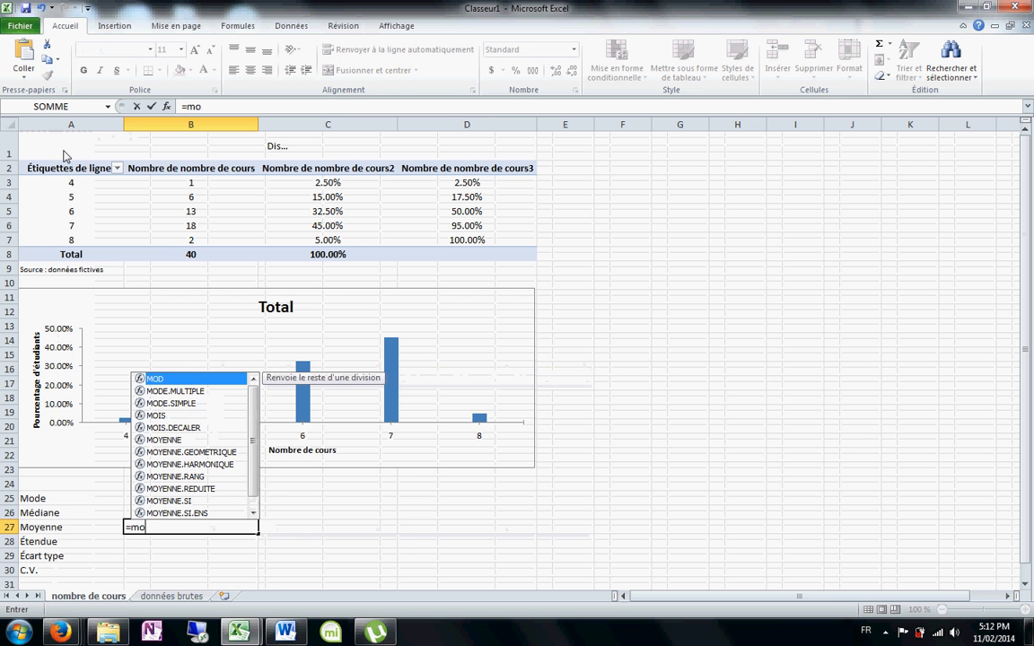
type("yenne(")
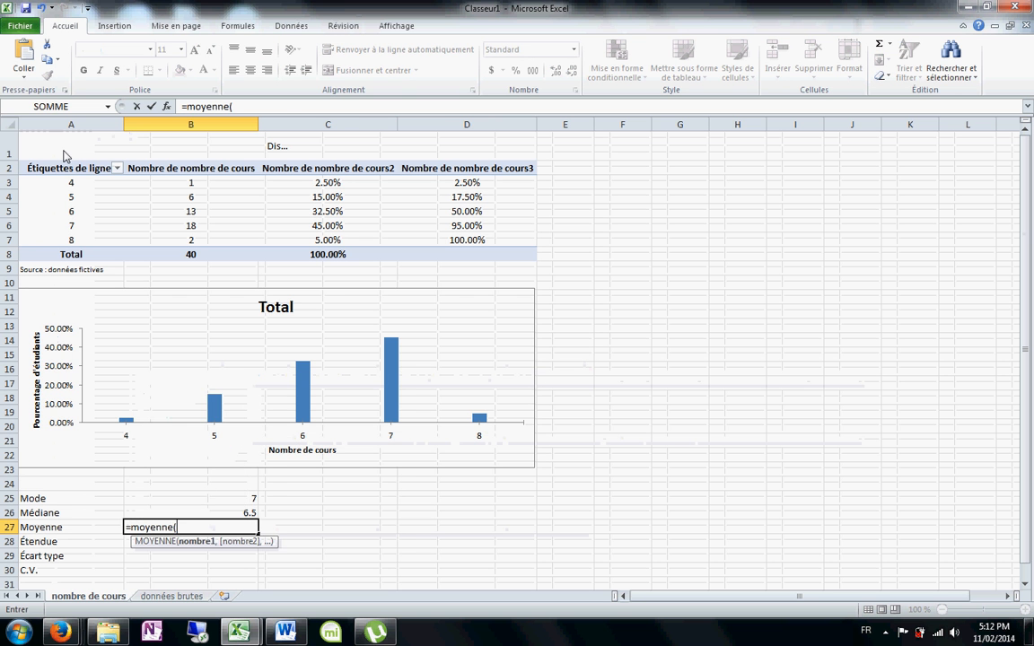
left_click(171, 595)
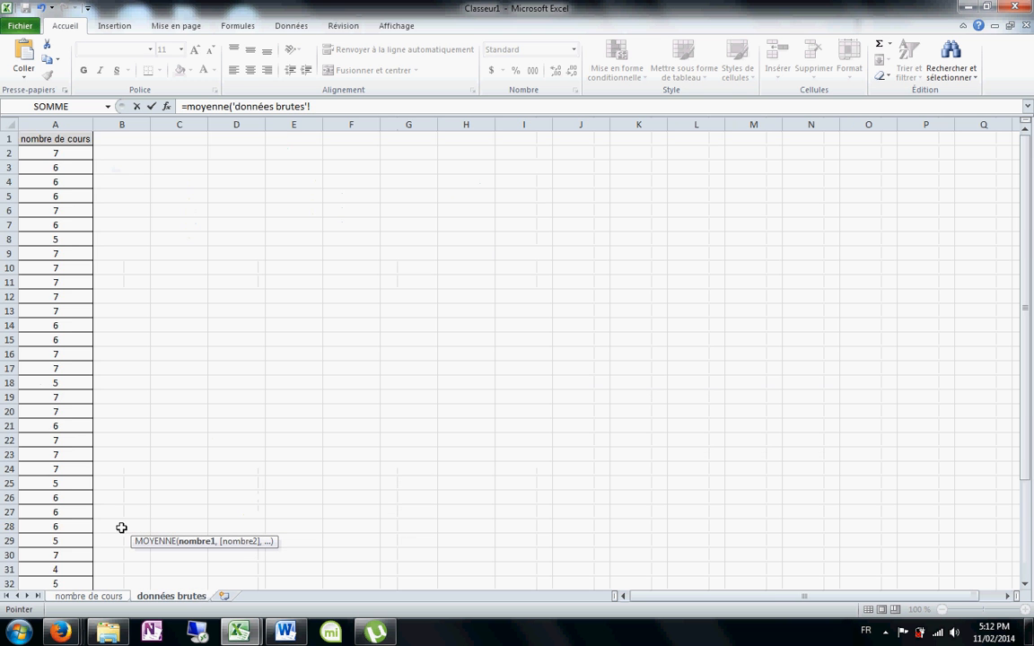
scroll(121, 528, "down", 3)
left_click_drag(81, 537, 54, 141)
key("Return")
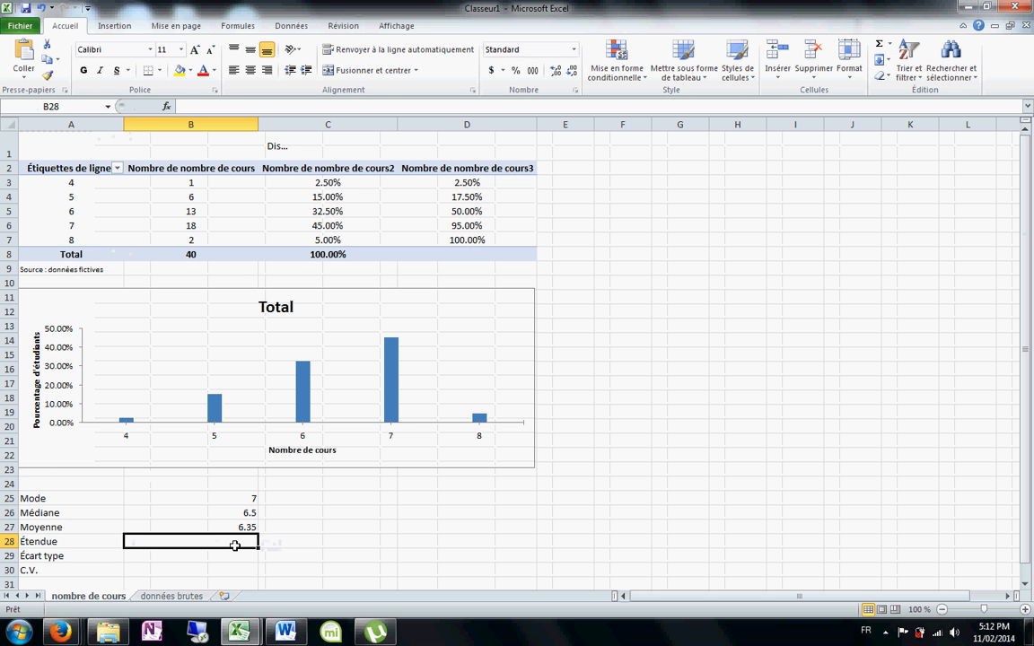
Enter the MAX of cells A2:A41 from the données brutes sheet in the Étendue cell B28
type("=max(")
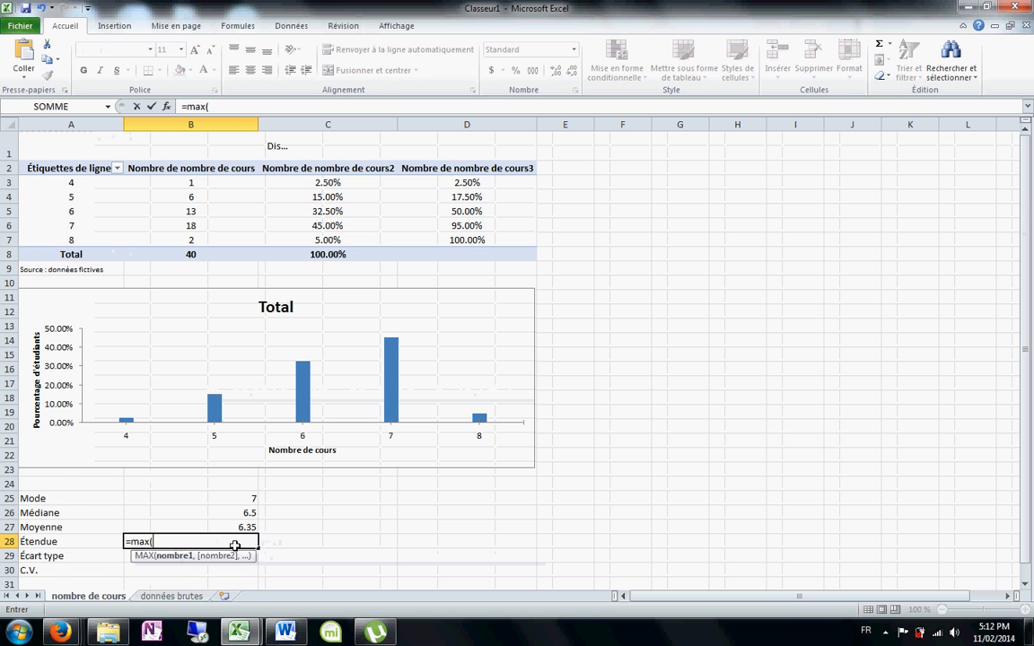
left_click(170, 596)
scroll(79, 538, "down", 4)
left_click_drag(79, 540, 58, 151)
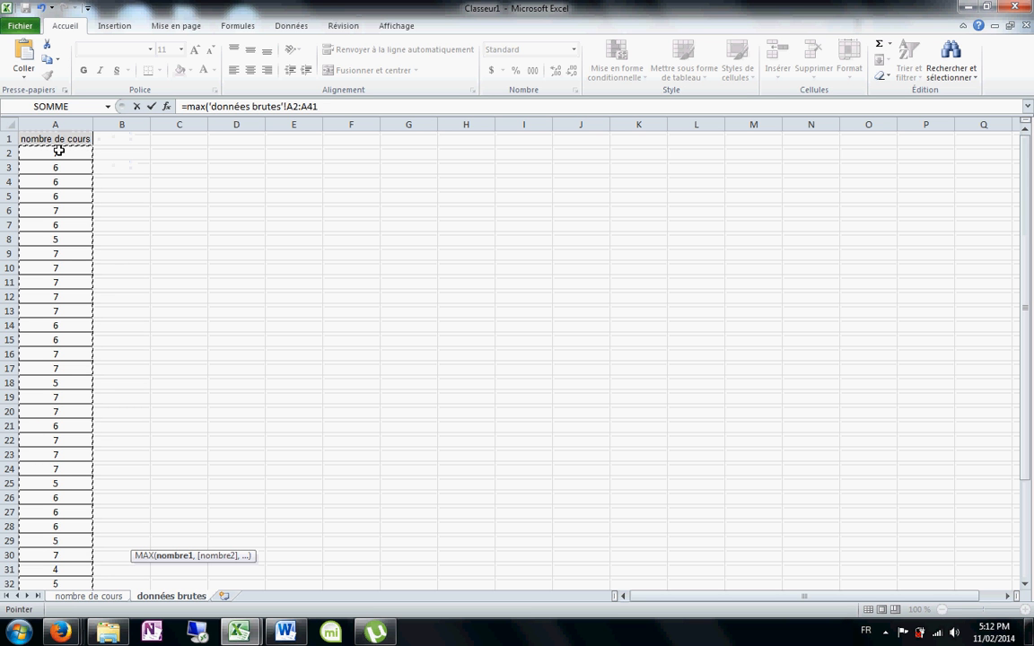
key("Return")
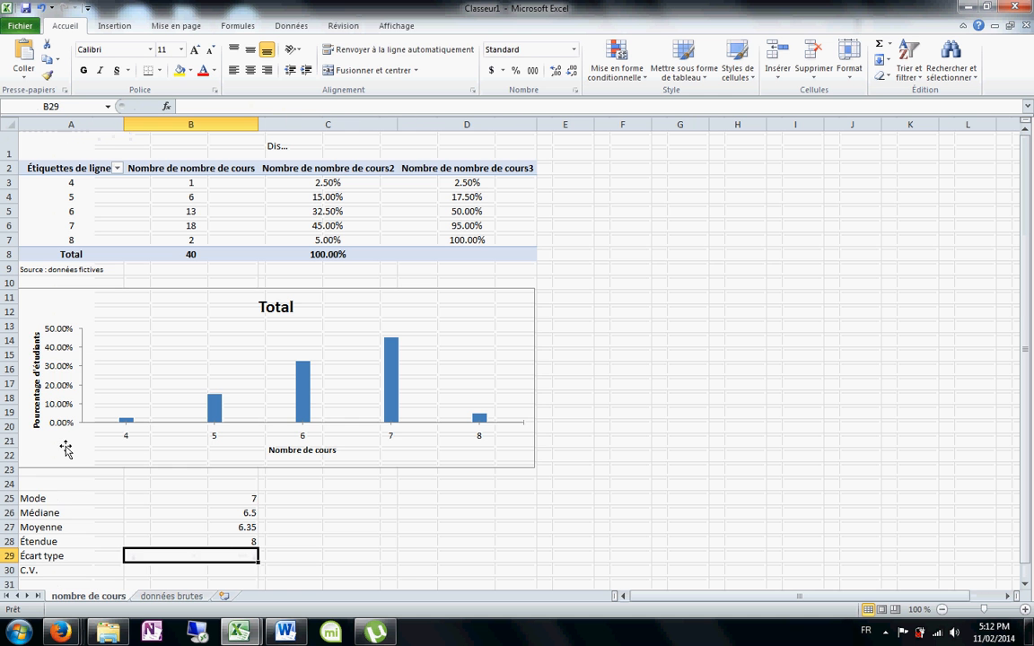
Extend the Étendue formula in B28 by subtracting the MIN of the same range, 'données brutes'!A2:A41
left_click(240, 542)
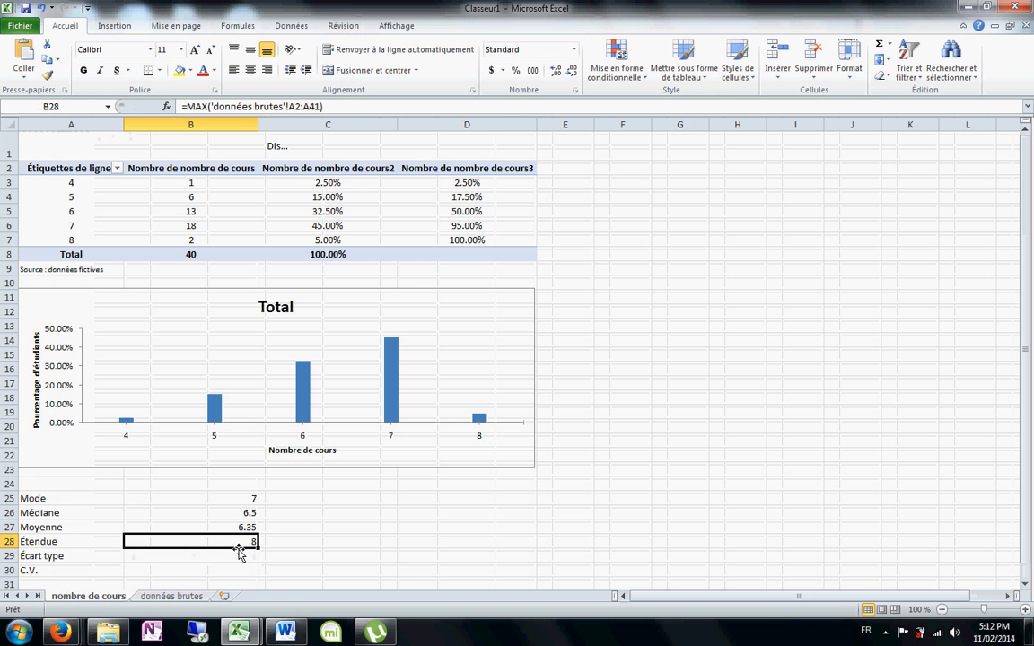
left_click(373, 107)
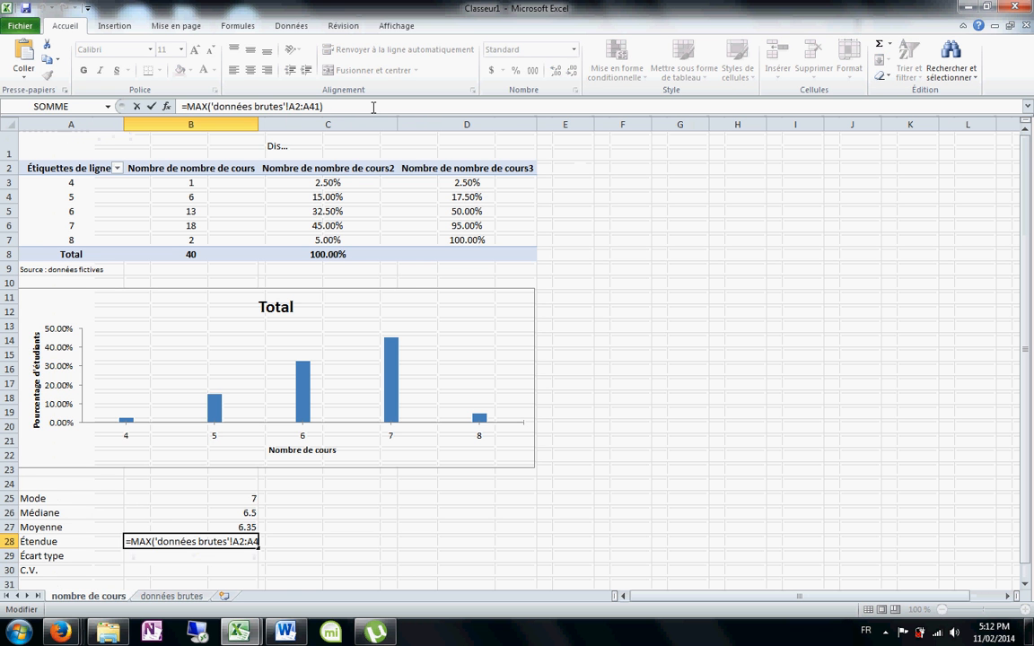
type("-min(")
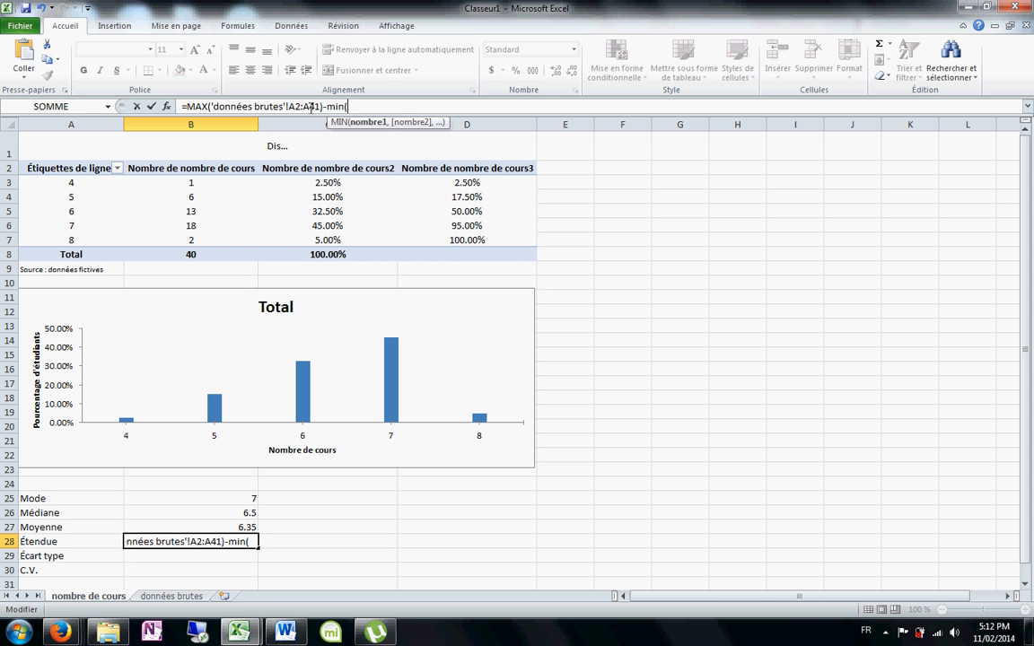
left_click_drag(319, 106, 191, 105)
key("ctrl+c")
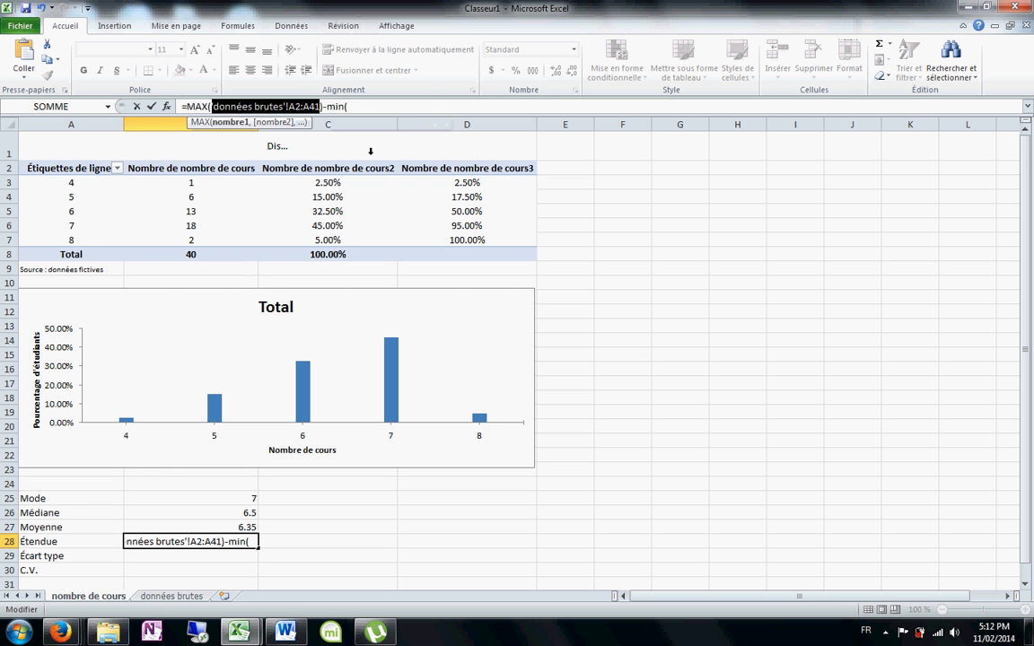
left_click(364, 106)
key("ctrl+v")
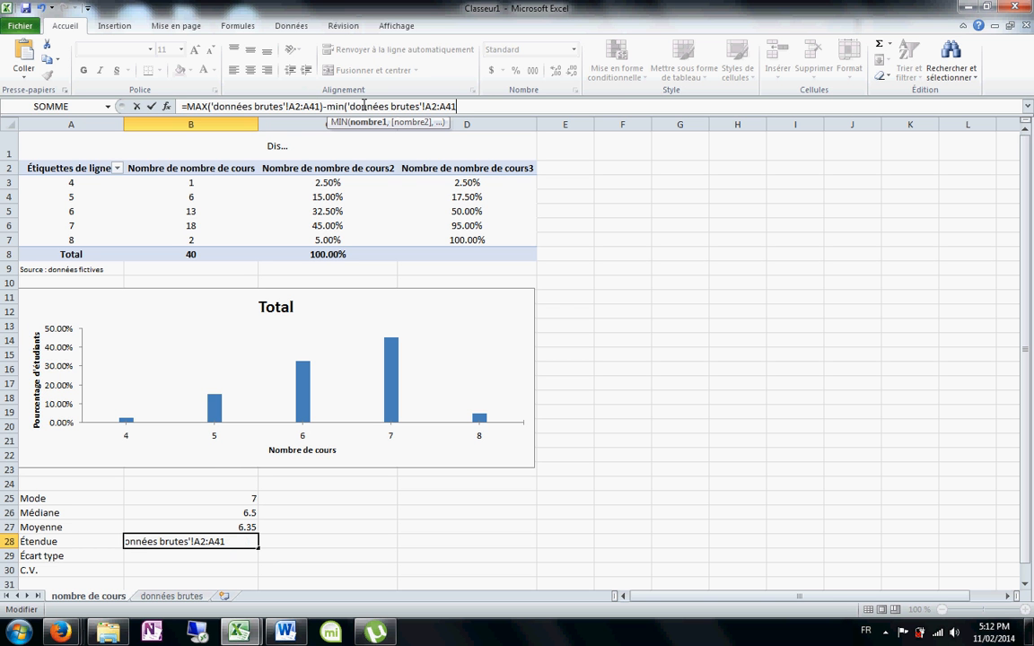
type(")")
key("Return")
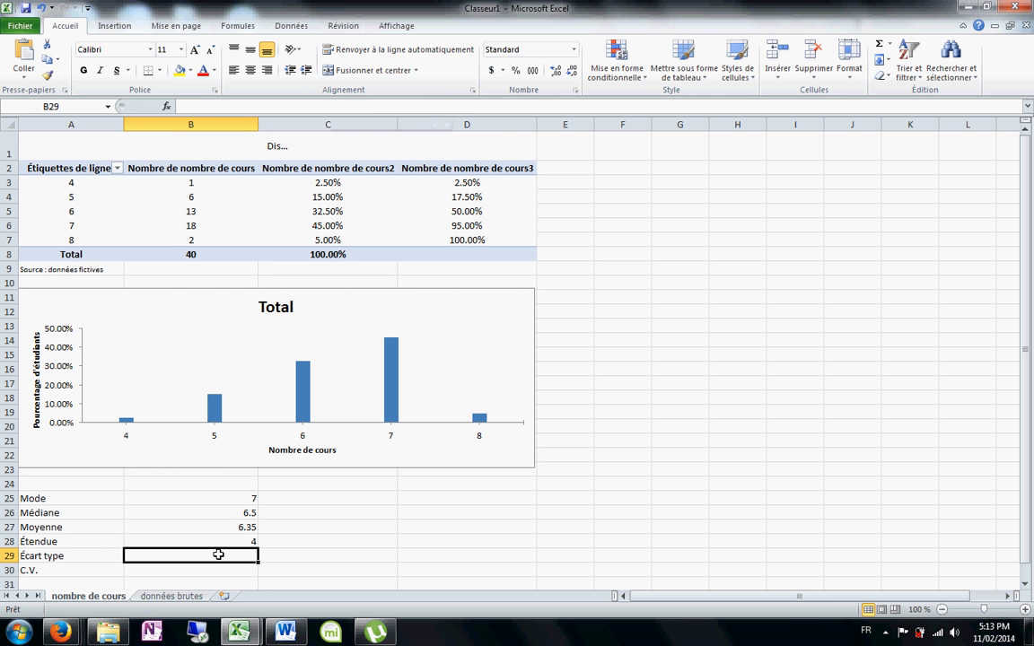
Calculate the standard deviation in B29 with ECARTYPE.STANDARD over cells A2:A41 of the données brutes sheet
type("=")
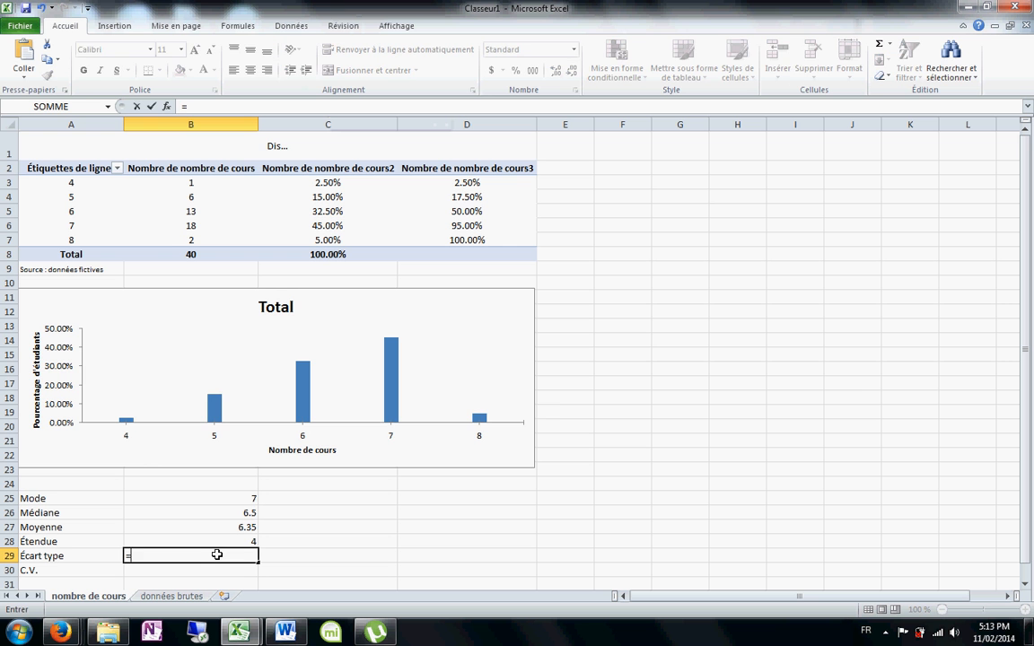
type("ec")
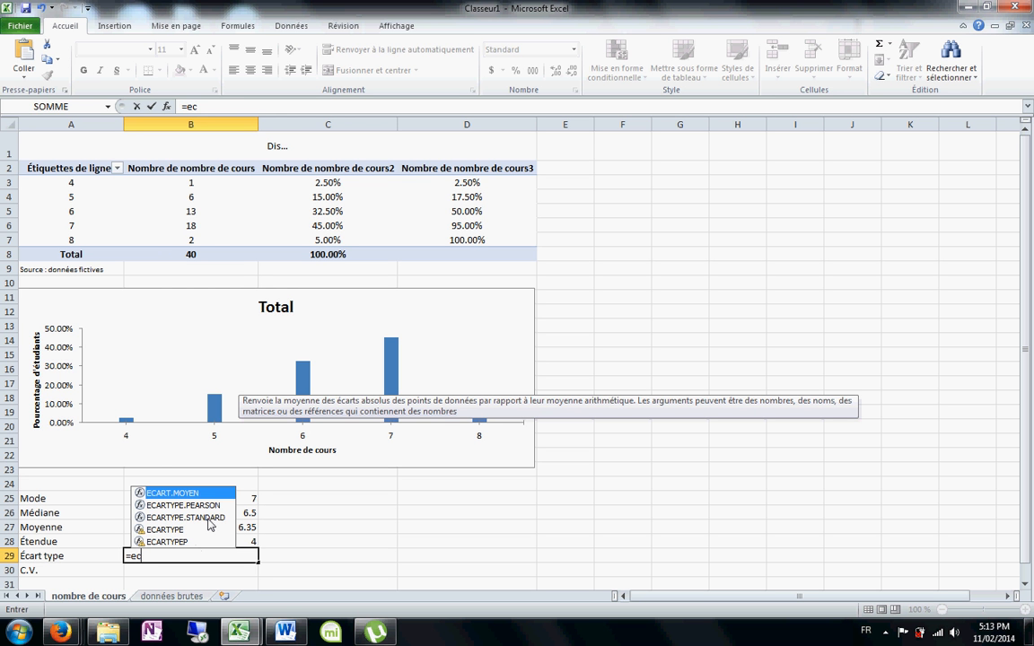
double_click(208, 519)
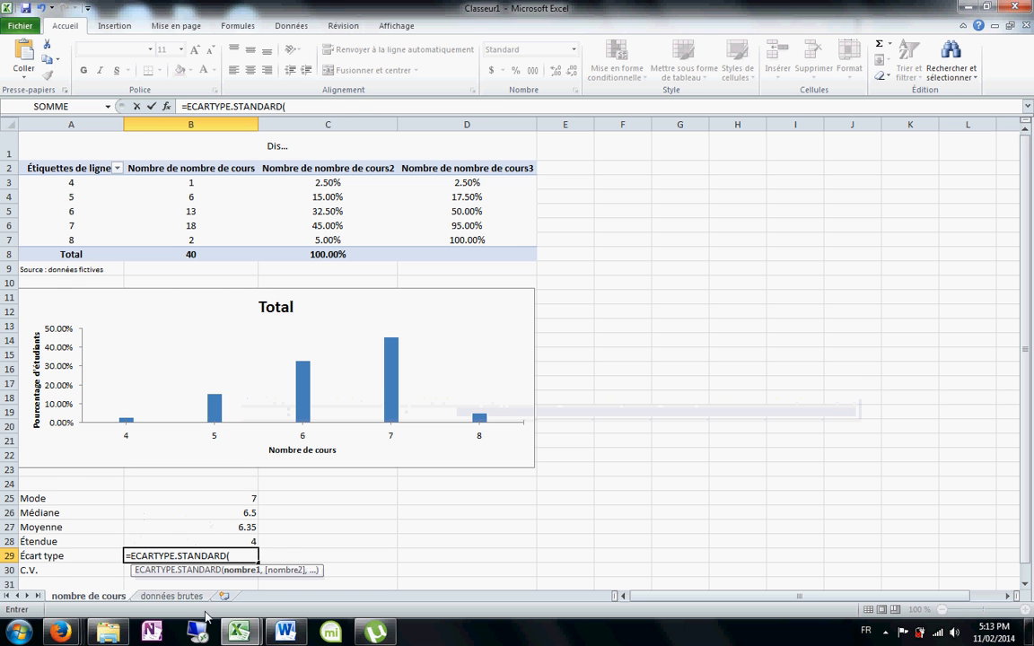
left_click(167, 595)
scroll(109, 554, "down", 5)
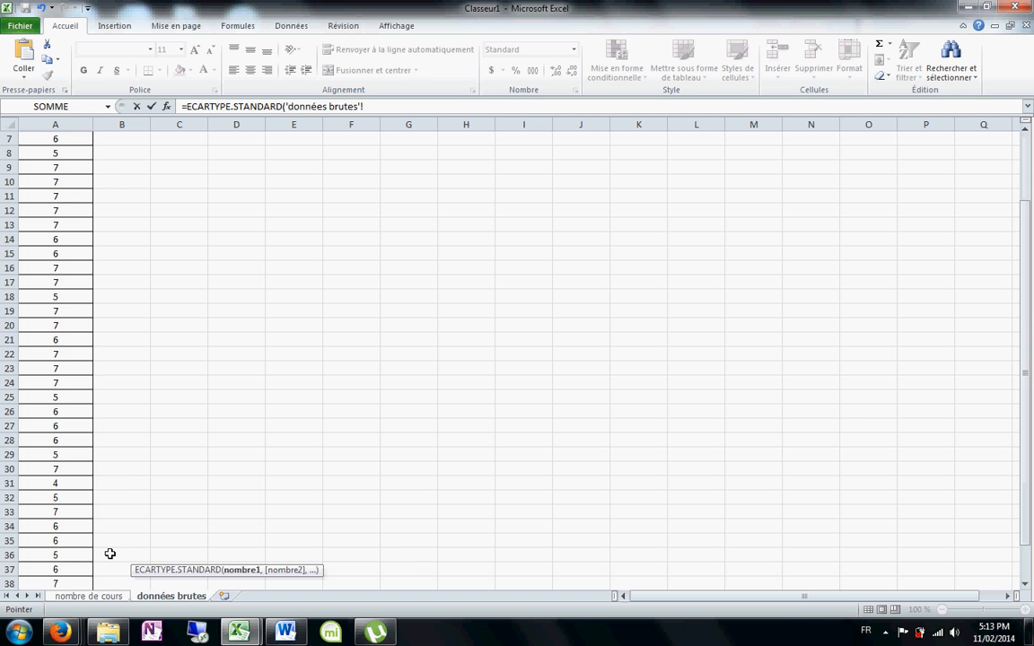
left_click_drag(69, 497, 39, 152)
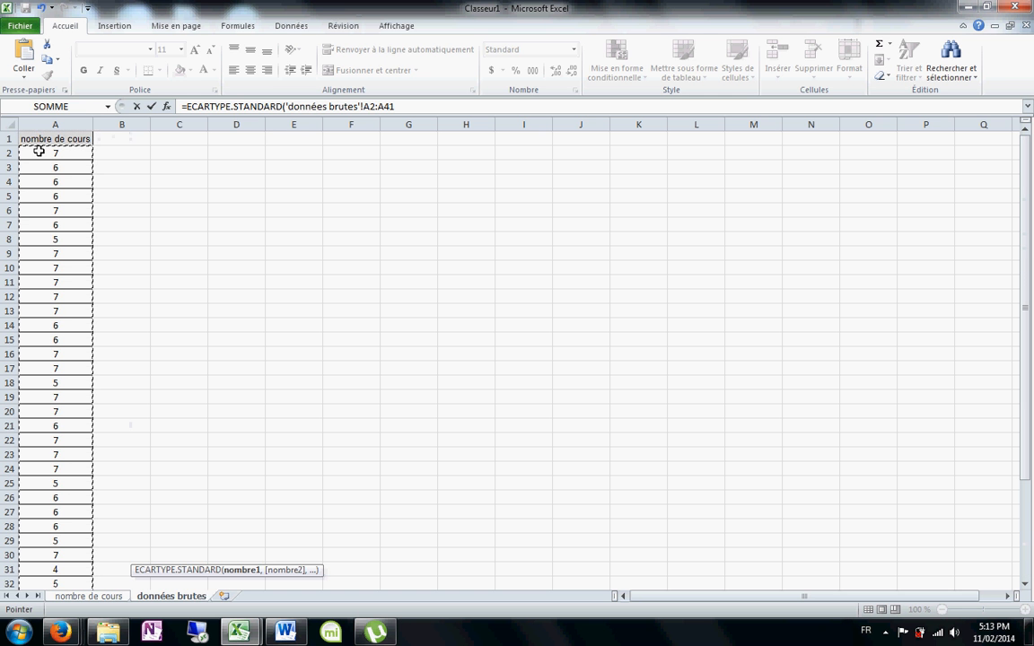
key("Return")
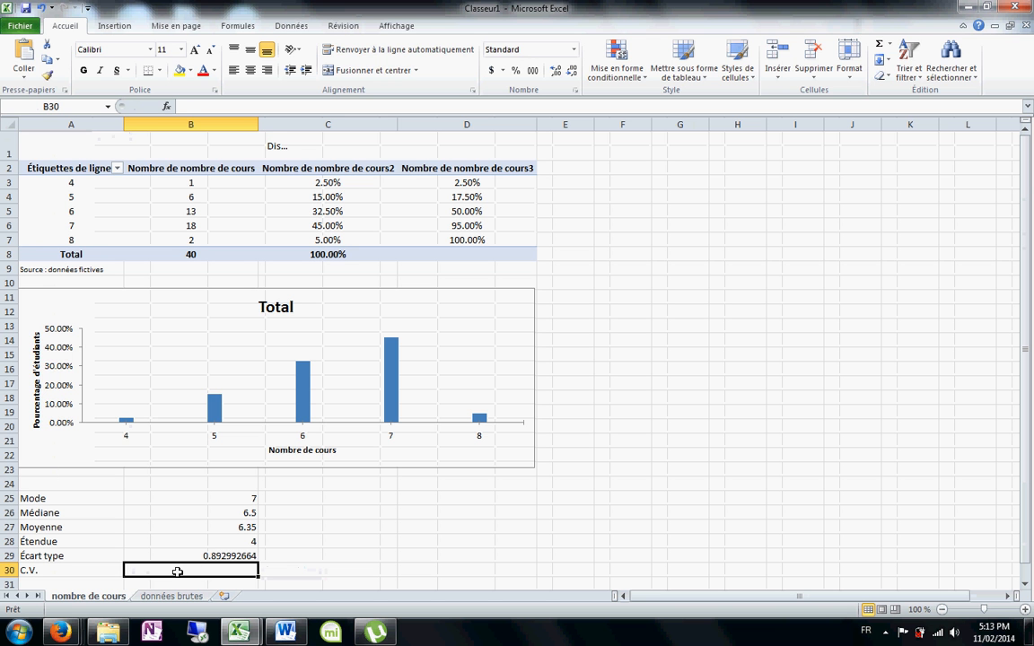
Calculate the coefficient of variation in B30 by dividing the standard deviation in B29 by the mean in B27
type("=")
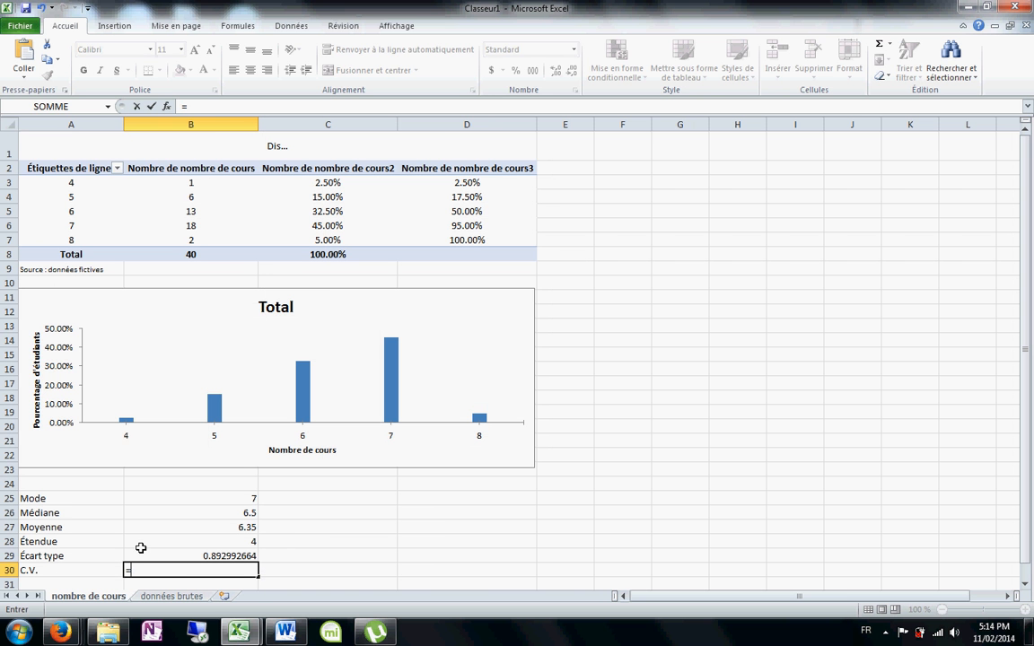
left_click(156, 557)
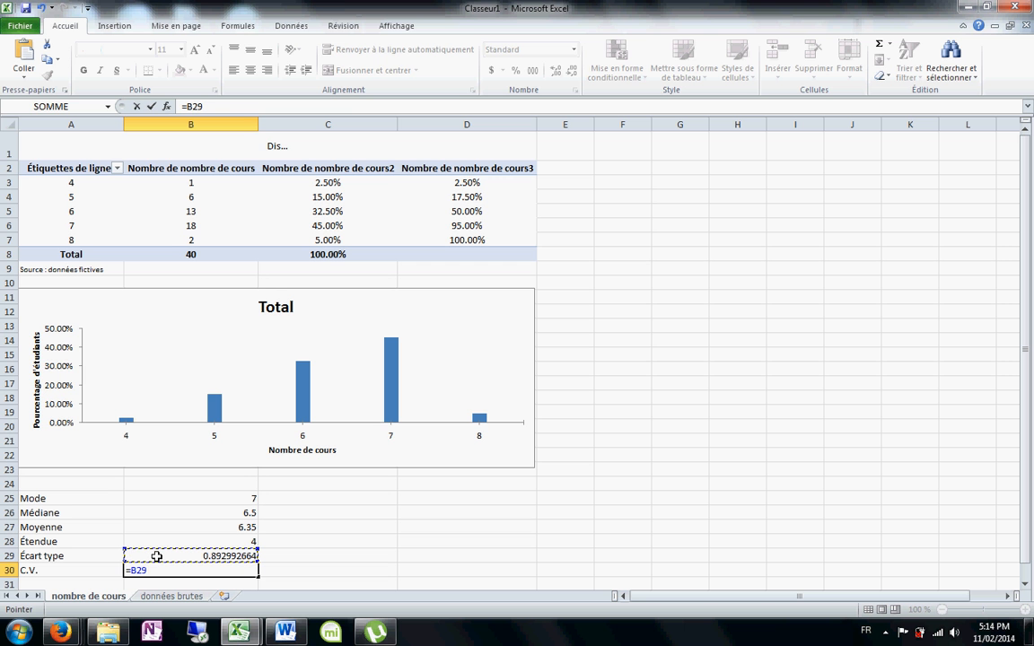
type("/")
left_click(185, 527)
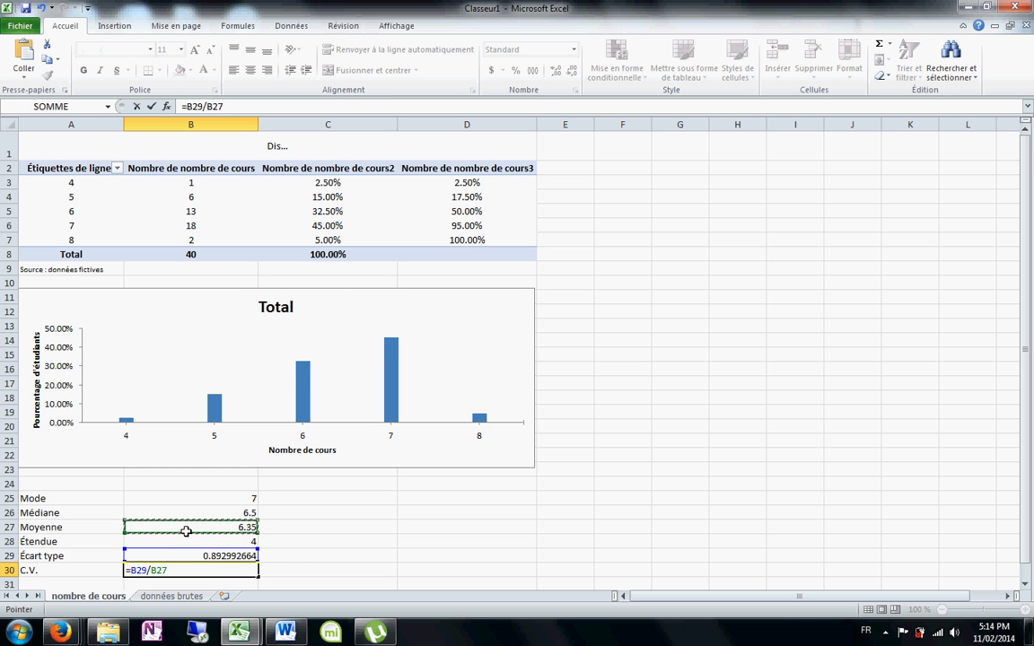
key("Return")
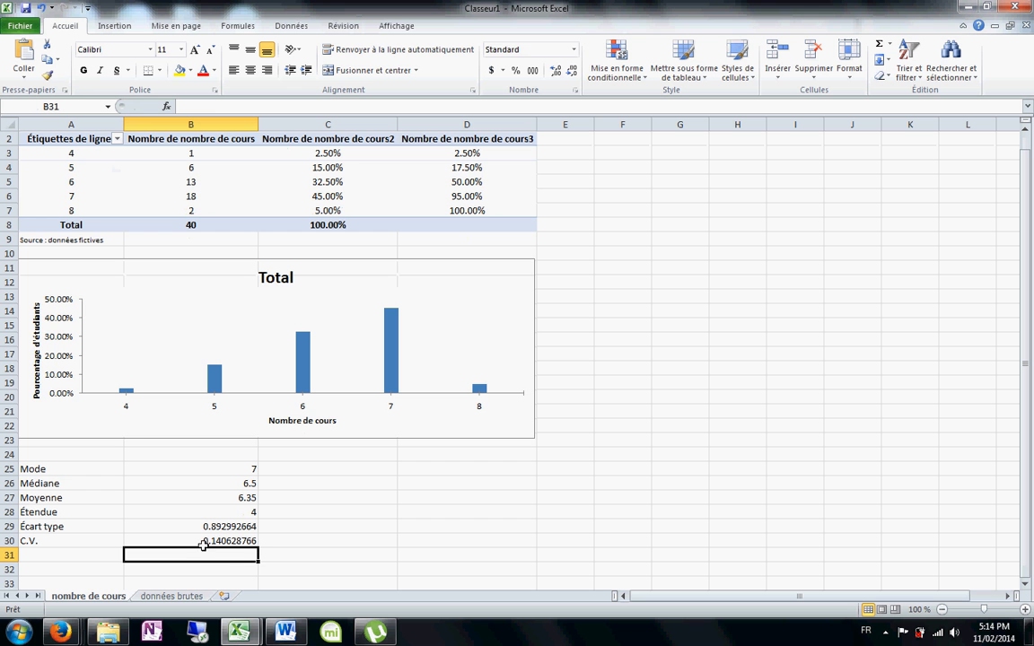
Format the C.V. result in B30 as a percentage with two decimal places
left_click(204, 543)
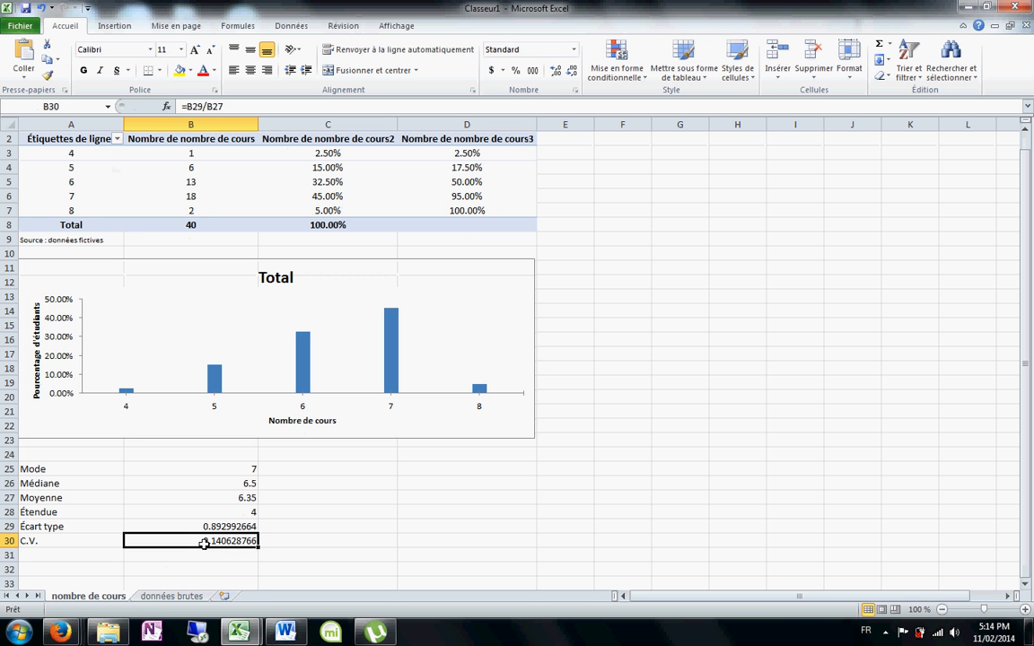
left_click(516, 72)
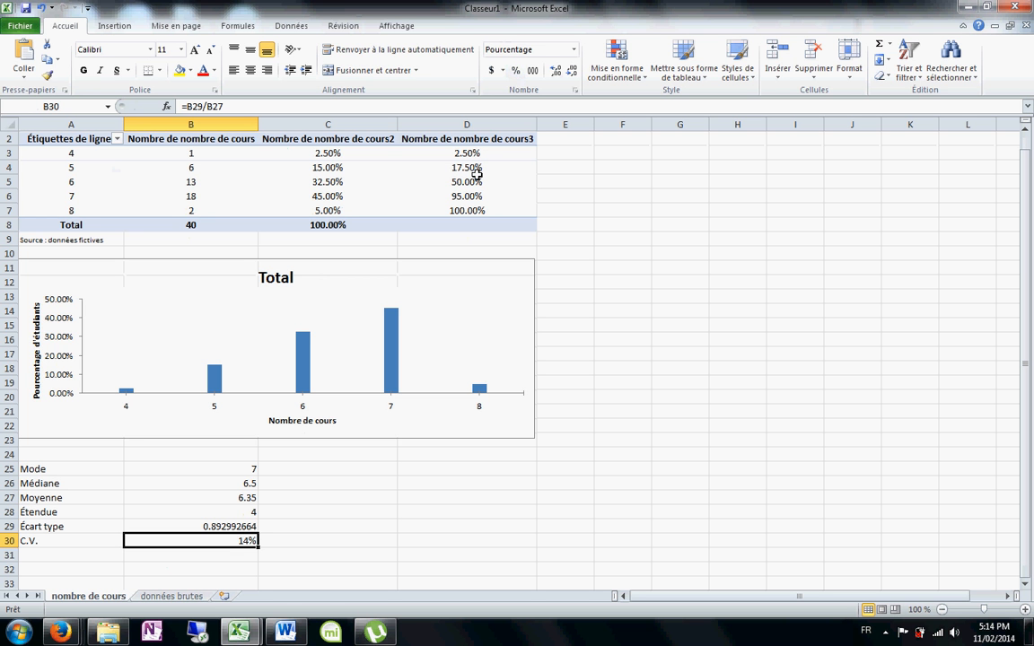
left_click(556, 71)
left_click(555, 71)
Reduce the standard deviation in B29 to two decimal places
key("Up")
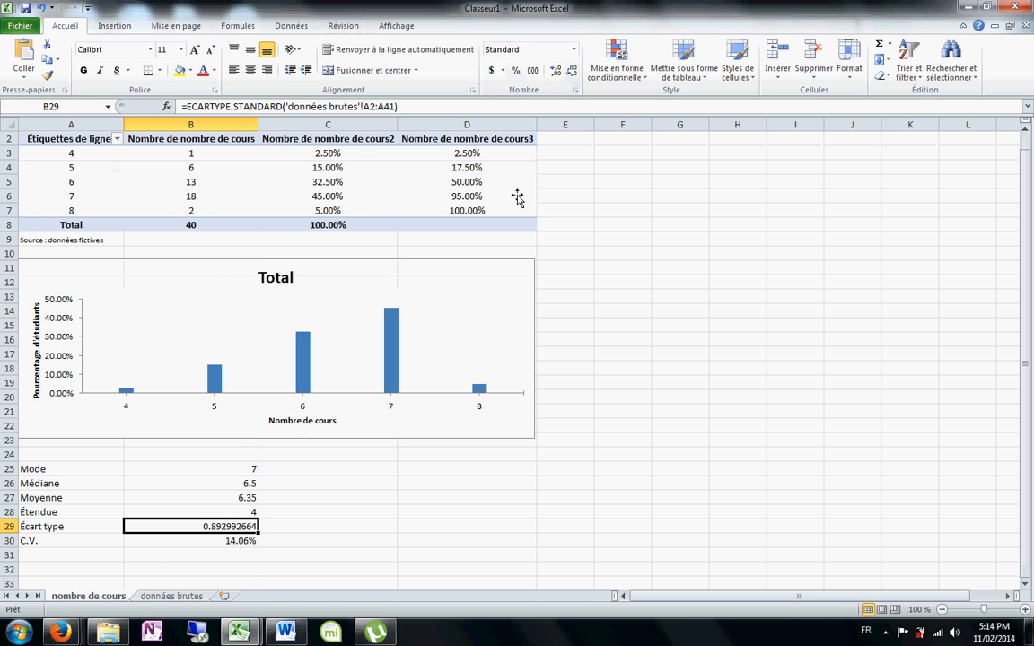
left_click(571, 71)
left_click(572, 71)
left_click(571, 71)
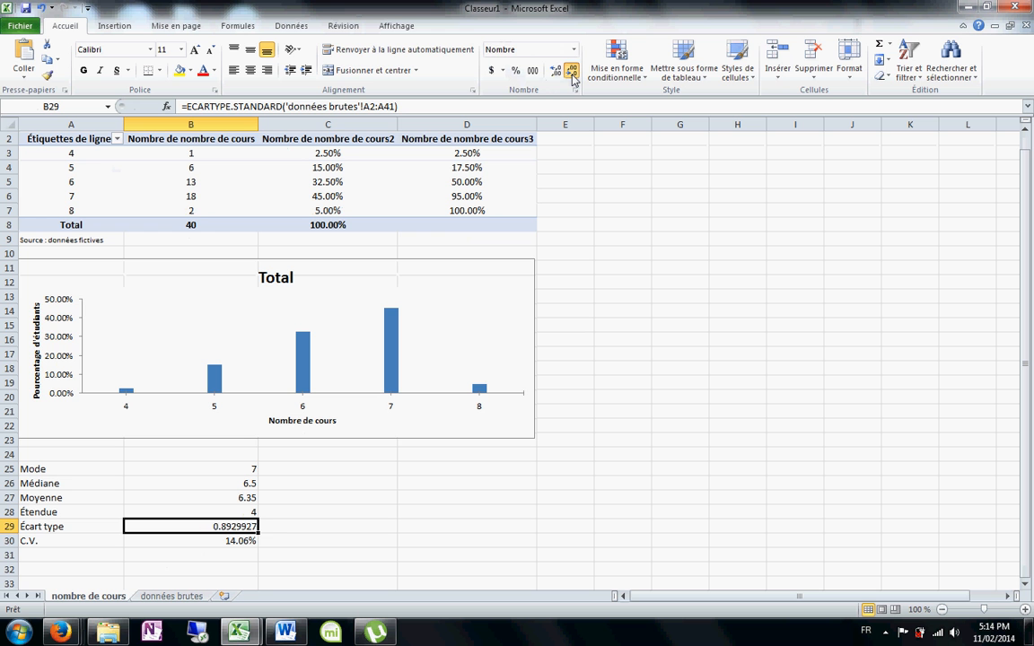
left_click(572, 71)
left_click(571, 71)
left_click(572, 71)
left_click(572, 71)
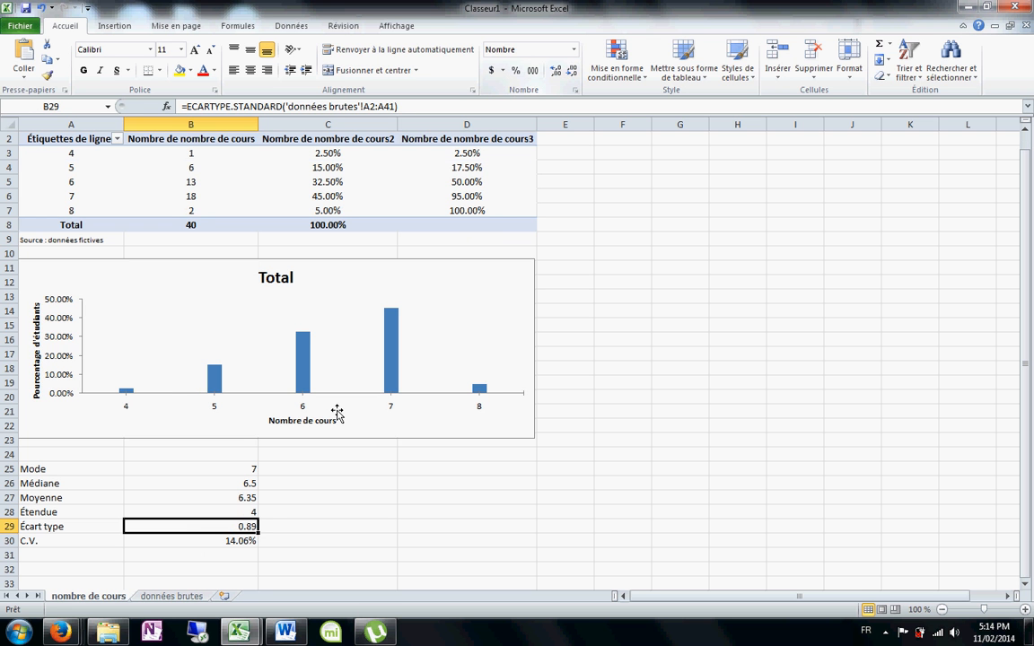
Display the median in B26 with two decimal places
left_click(250, 484)
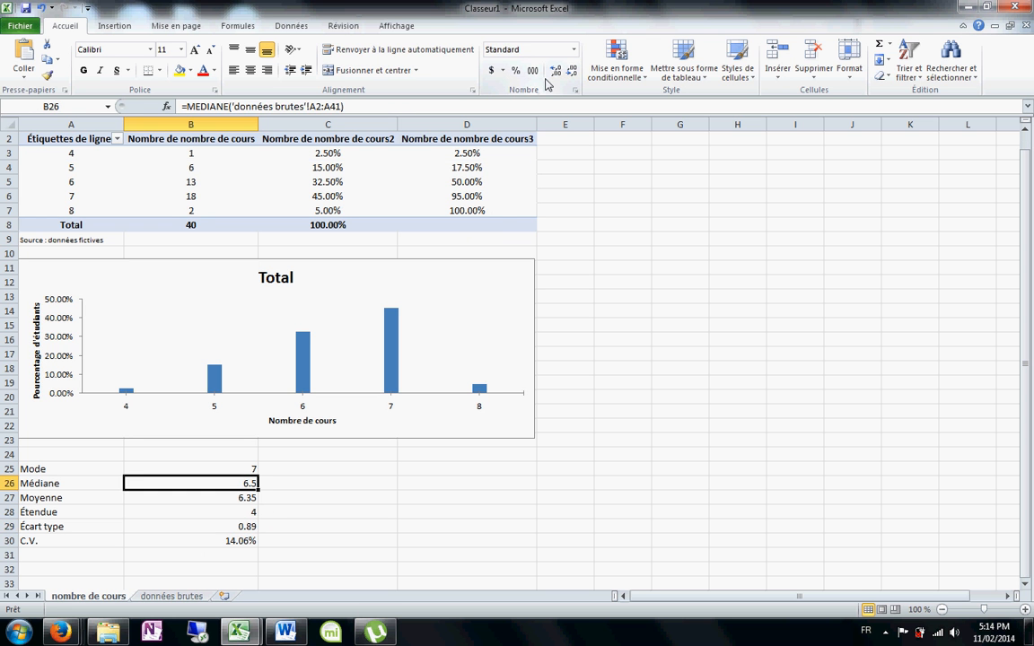
left_click(557, 73)
left_click(334, 524)
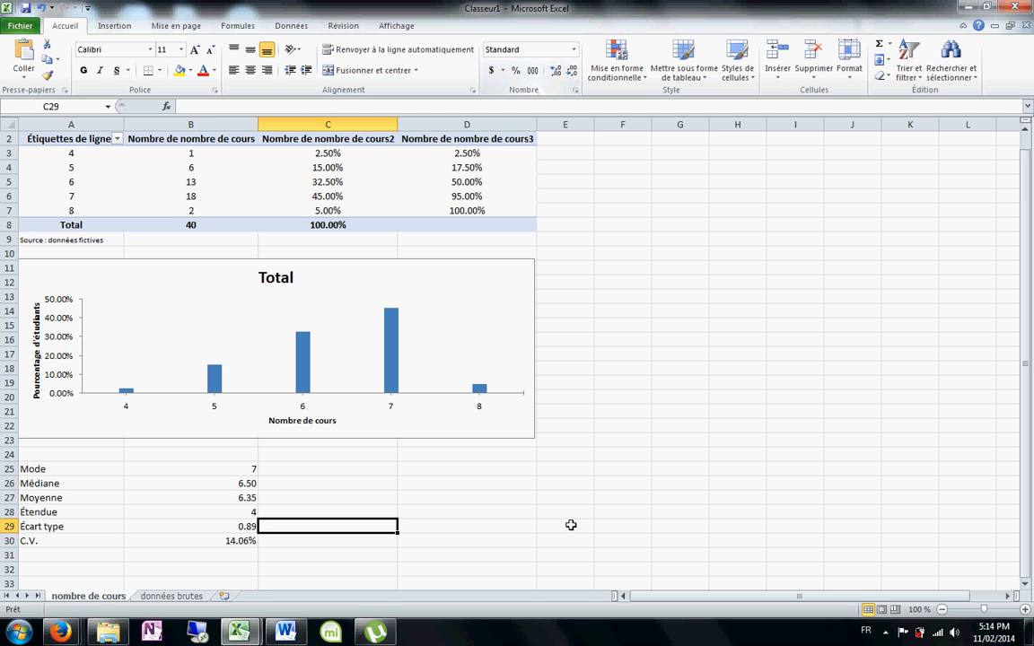